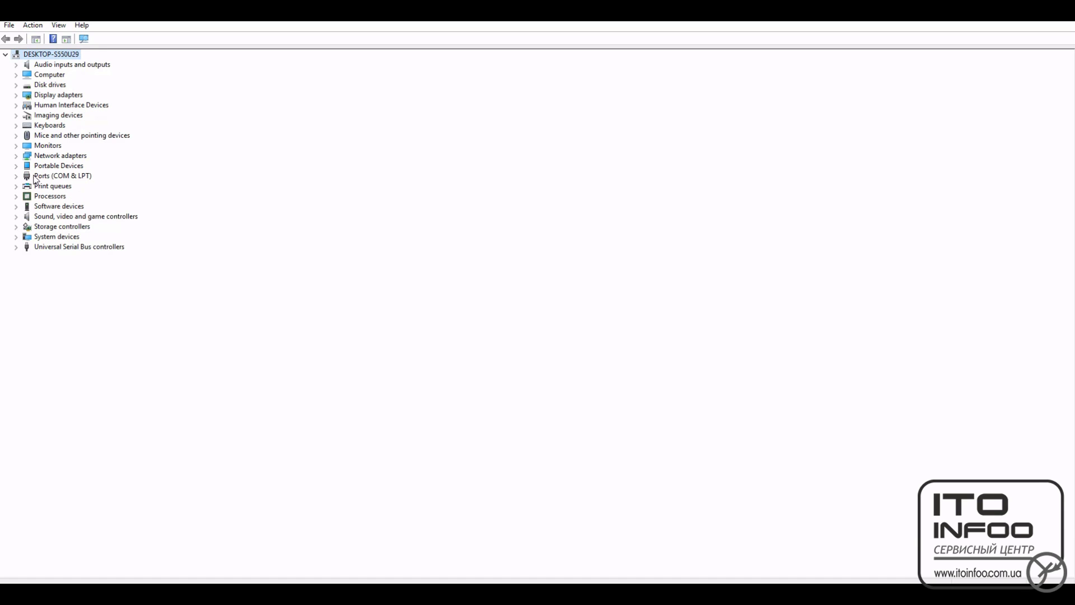
Expand Ports (COM & LPT) in Device Manager to find the CP210x bridge on COM3.
{"action": "left_click", "coordinate": [16, 176]}
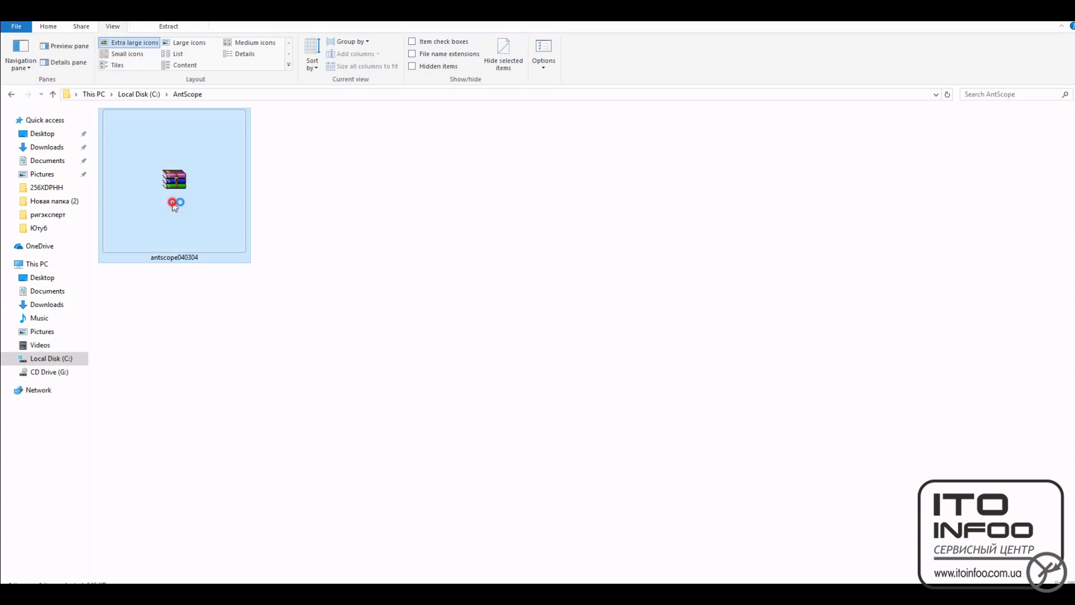
Extract AntScope.exe, ftd2xx.dll and RuntimeFiles from the antscope040304 archive into C:\AntScope.
{"action": "double_click", "coordinate": [175, 205]}
{"action": "left_click_drag", "start_coordinate": [235, 283], "coordinate": [166, 232]}
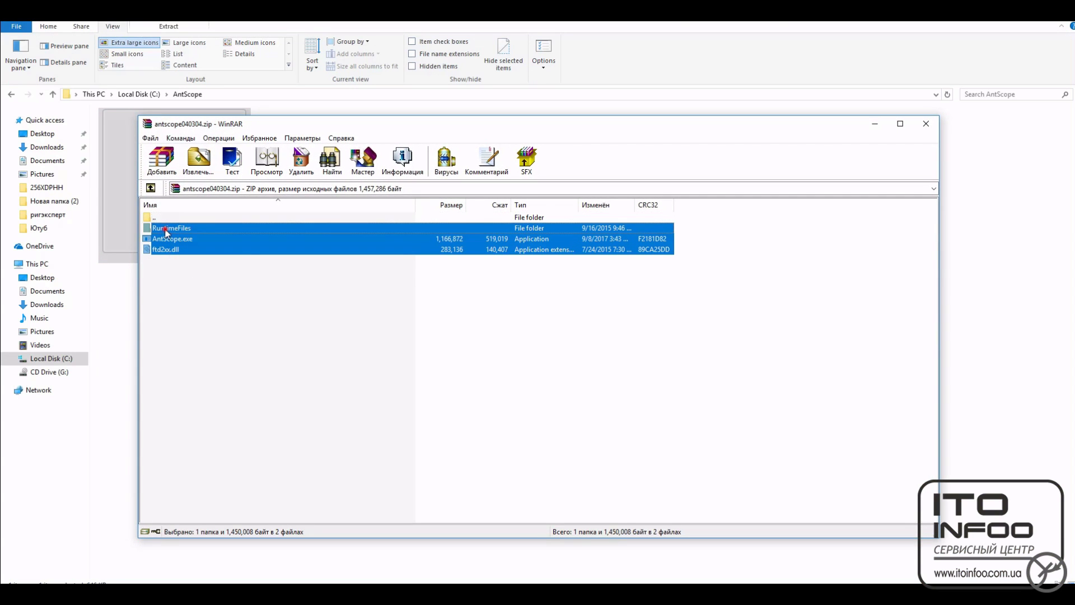
{"action": "left_click_drag", "start_coordinate": [127, 325], "coordinate": [126, 325]}
{"action": "key", "text": "Escape"}
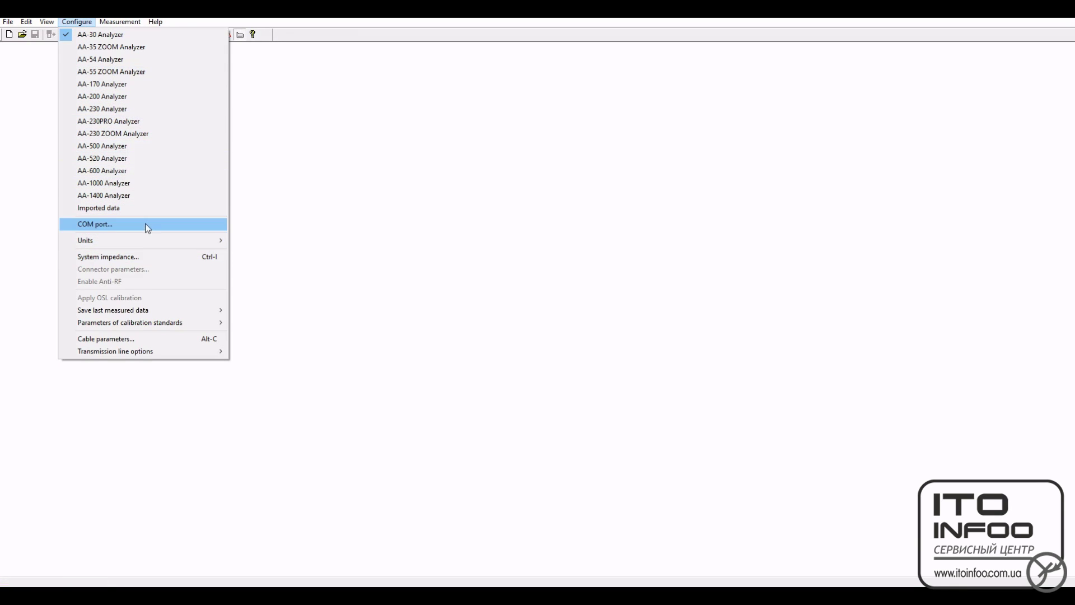
Set AntScope's serial port to COM3 so the RigExpert AA-30 is detected.
{"action": "left_click", "coordinate": [145, 224]}
{"action": "left_click", "coordinate": [560, 295]}
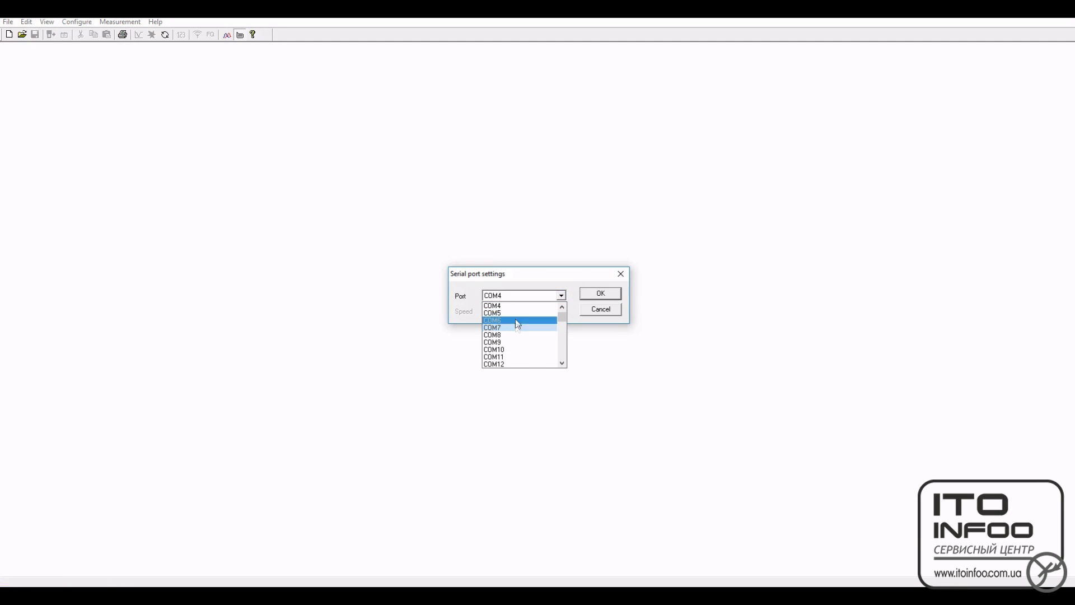
{"action": "scroll", "coordinate": [517, 319], "scroll_direction": "up", "scroll_amount": 1}
{"action": "left_click", "coordinate": [512, 319]}
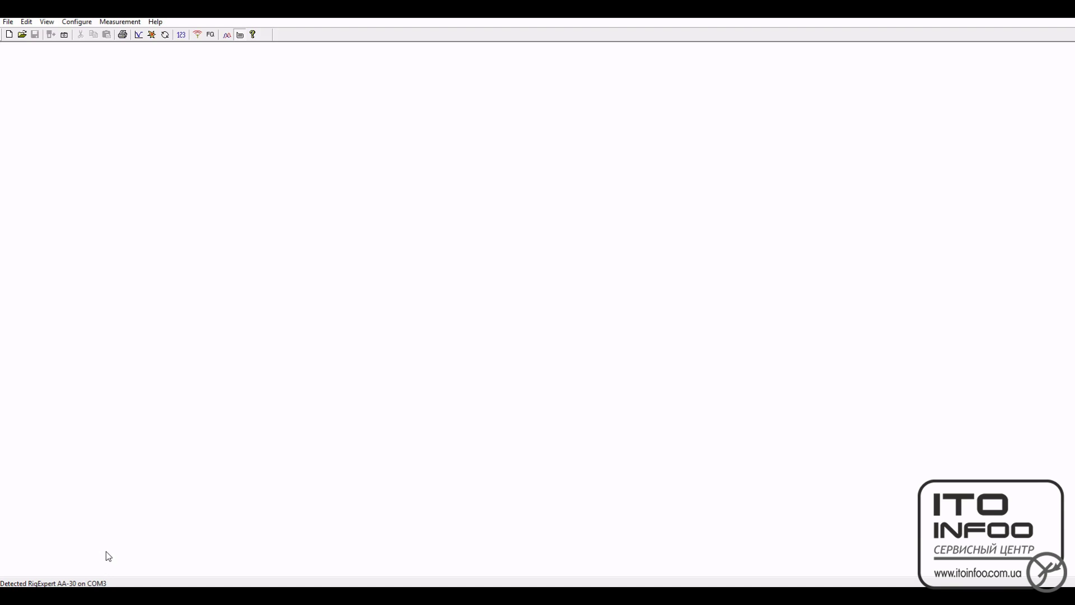
Start a 0–30000 kHz scan with 100 points.
{"action": "left_click", "coordinate": [47, 22]}
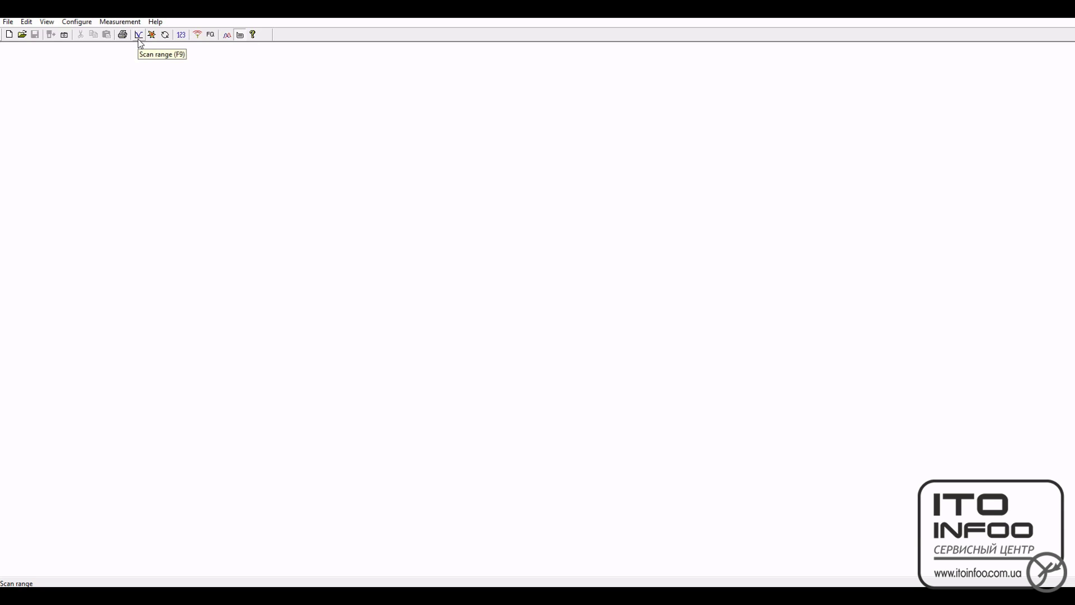
{"action": "left_click", "coordinate": [139, 35]}
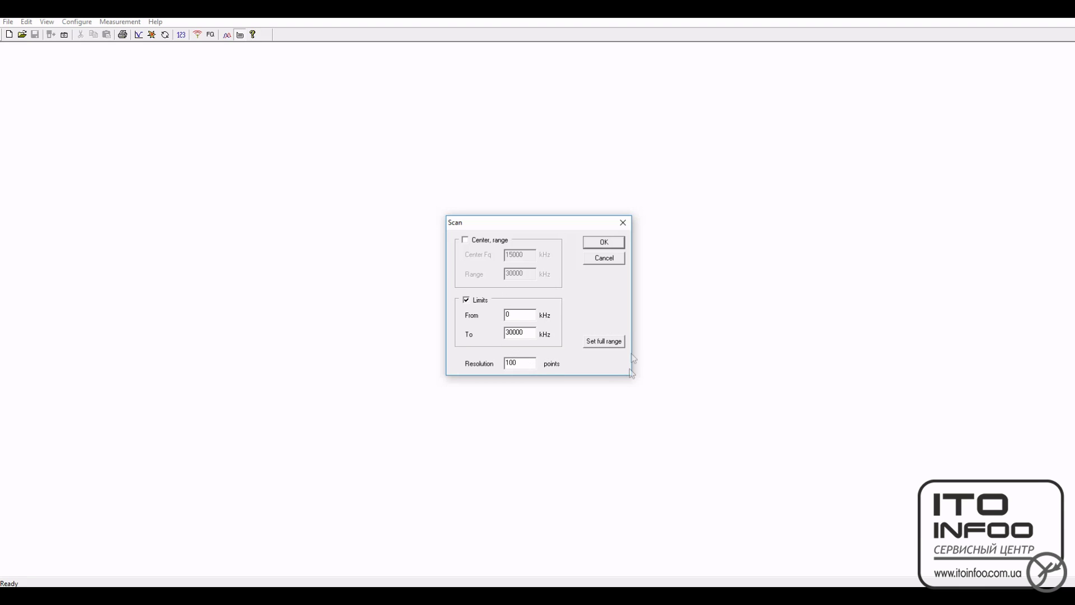
{"action": "left_click", "coordinate": [611, 243]}
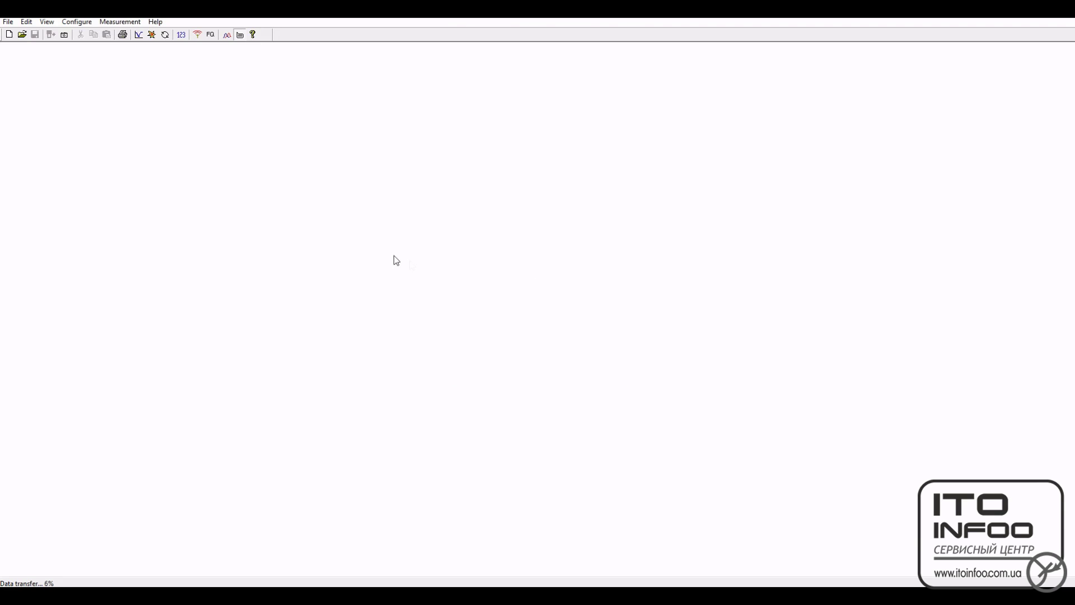
Take a single-point SWR reading at 14.06 MHz, then set the RF frequency to 2121321 Hz.
{"action": "left_click", "coordinate": [182, 35]}
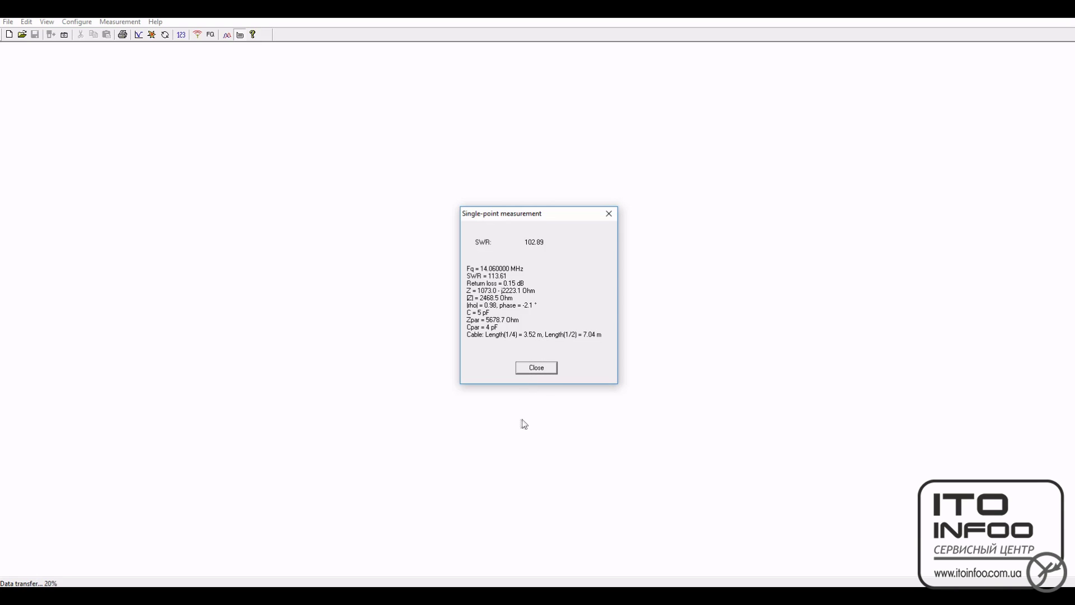
{"action": "left_click", "coordinate": [537, 368]}
{"action": "left_click", "coordinate": [210, 34]}
{"action": "type", "text": "2121321"}
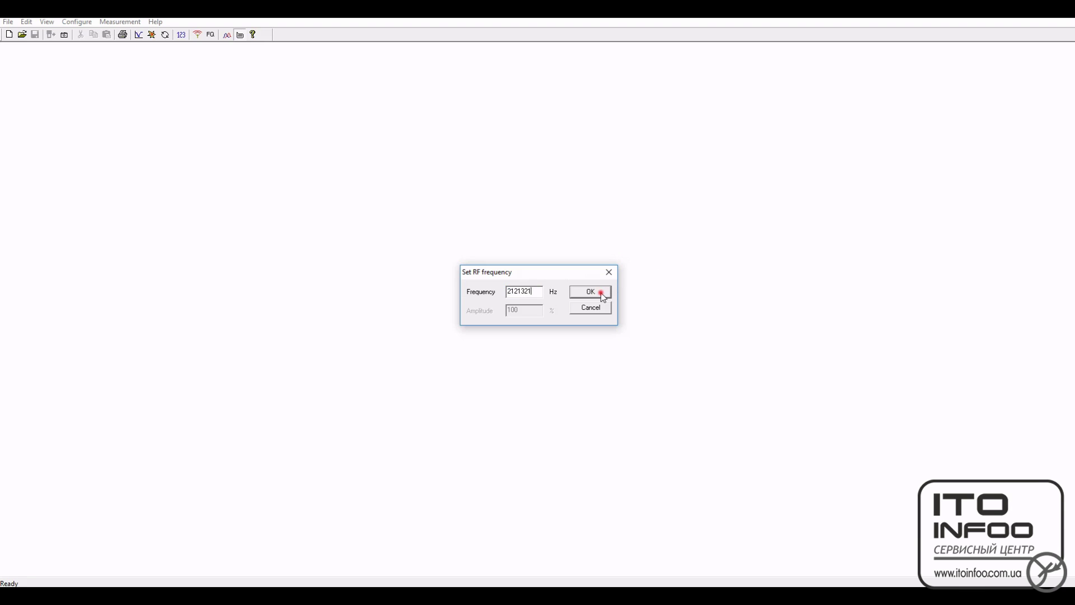
{"action": "left_click", "coordinate": [601, 293]}
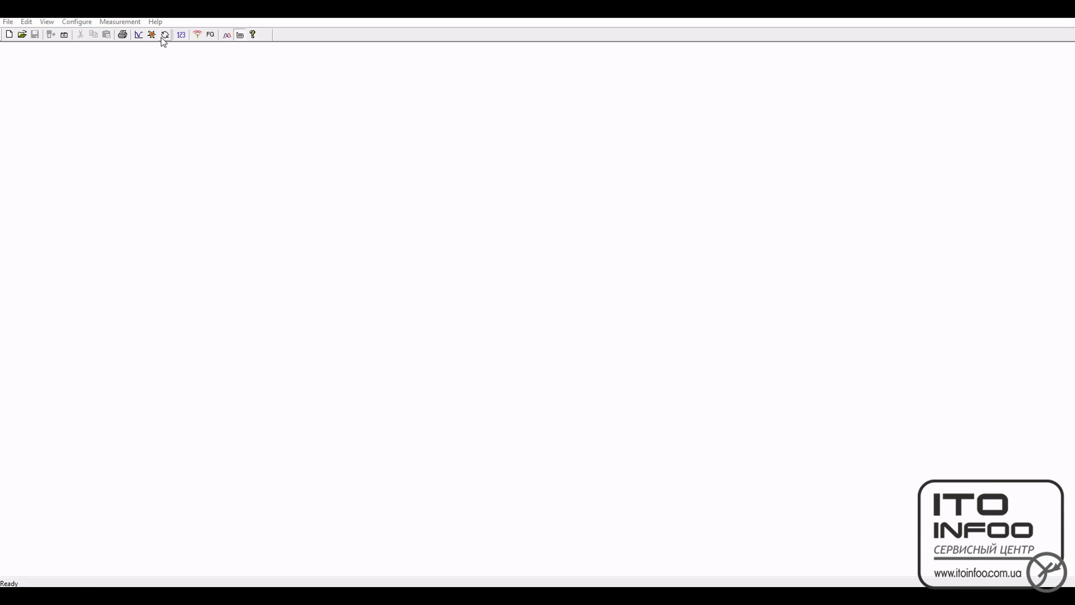